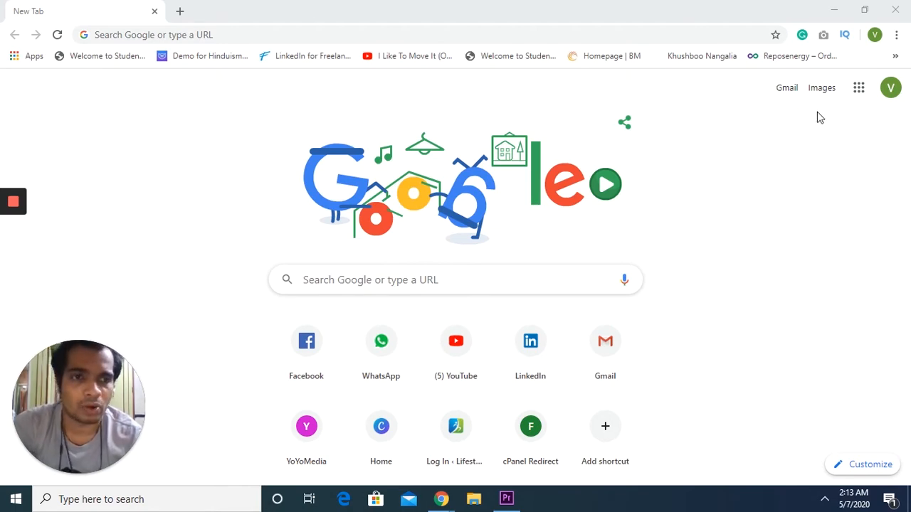
# Search Google for 'google forms'.
pyautogui.click(295, 37)
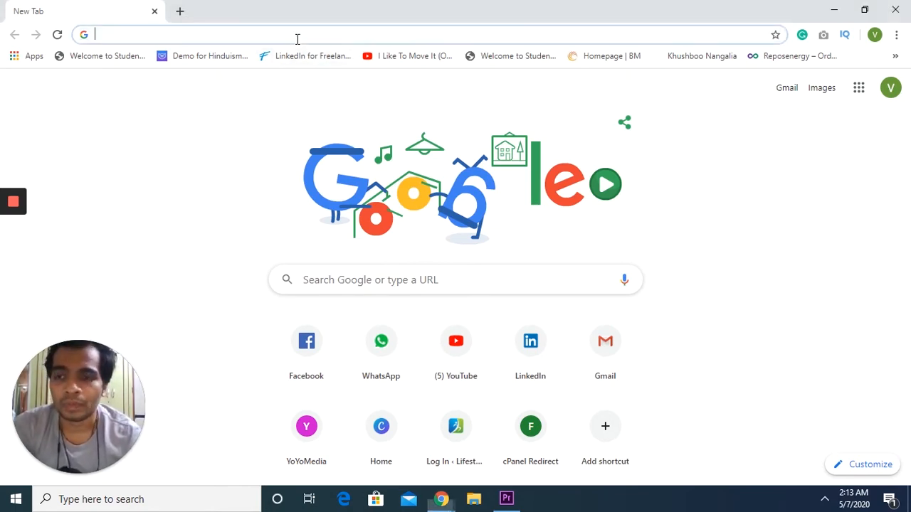
pyautogui.write('g')
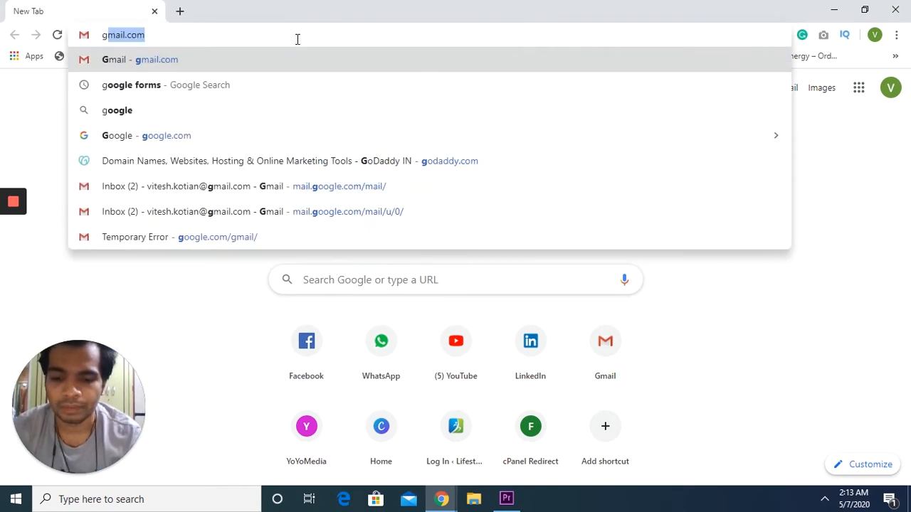
pyautogui.write('oogle forms')
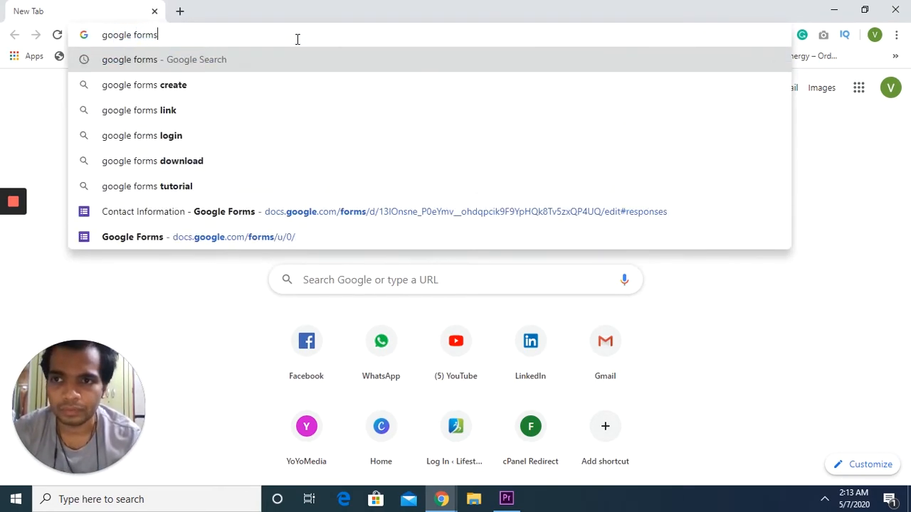
pyautogui.press('Return')
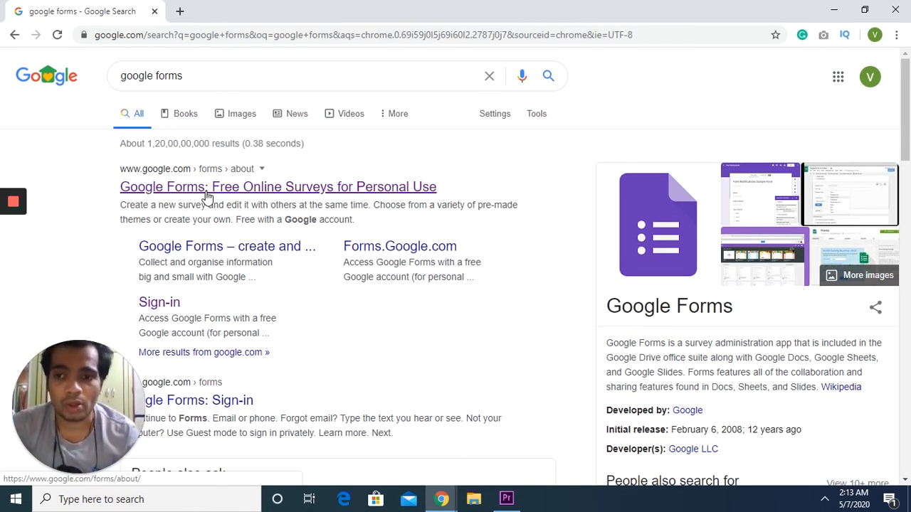
# Follow the Google Forms search result through to the Forms home page.
pyautogui.click(206, 187)
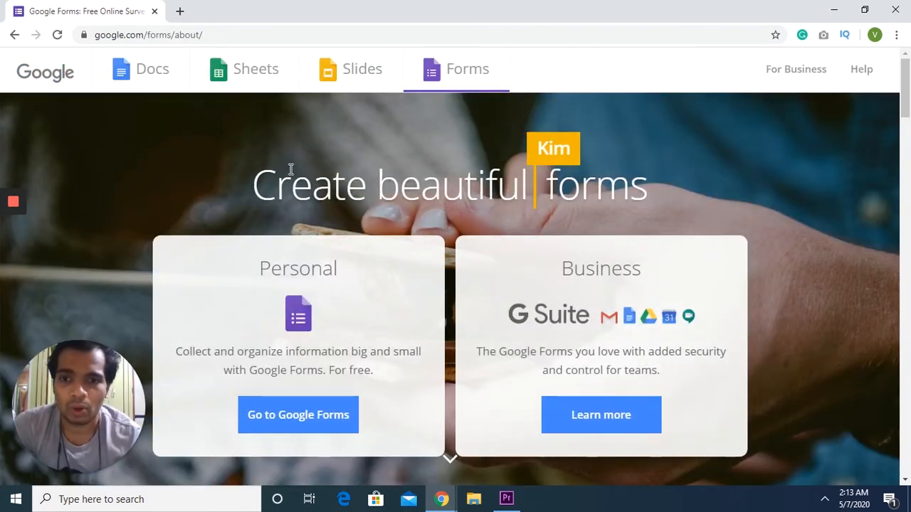
pyautogui.scroll(-2, 361, 254)
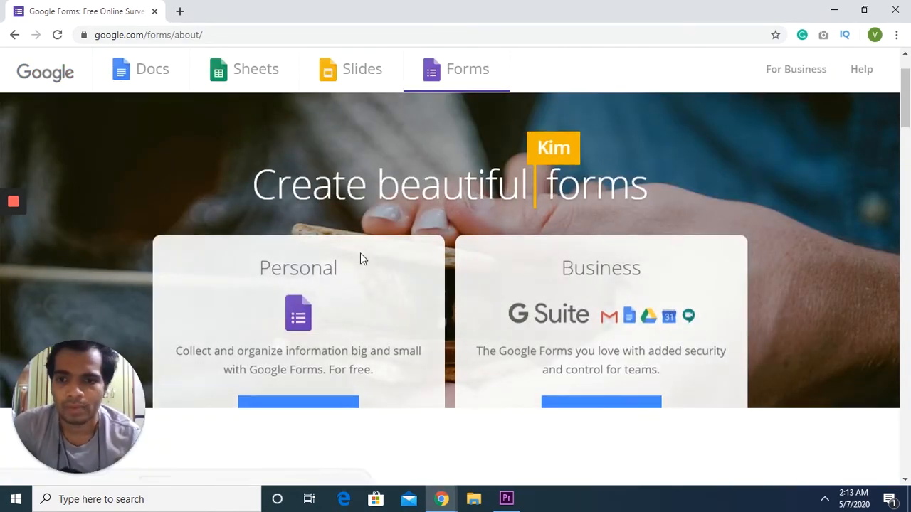
pyautogui.scroll(1, 360, 254)
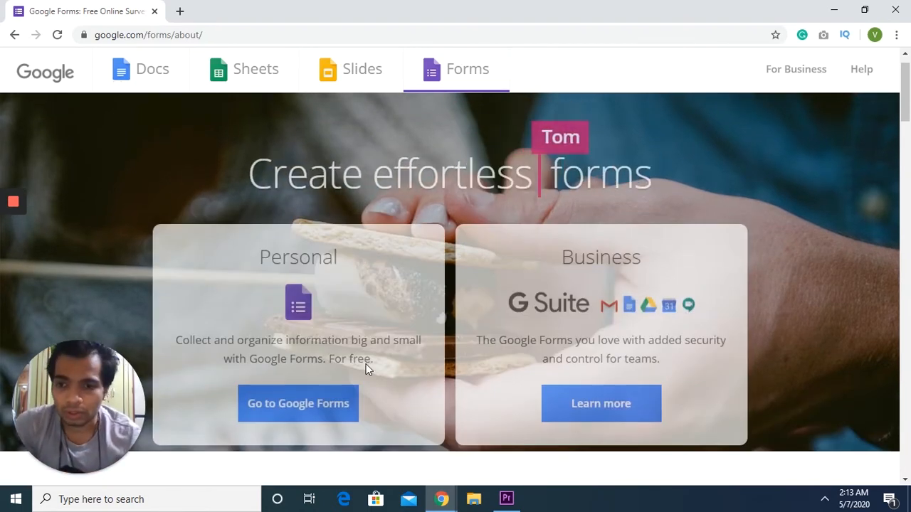
pyautogui.click(279, 419)
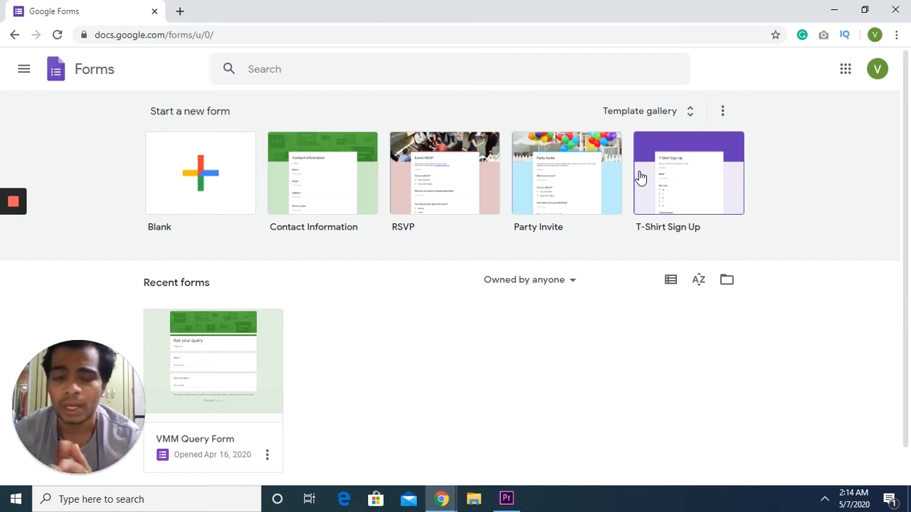
# Create a form from the Contact Information template and title it 'Ask your query'.
pyautogui.click(318, 198)
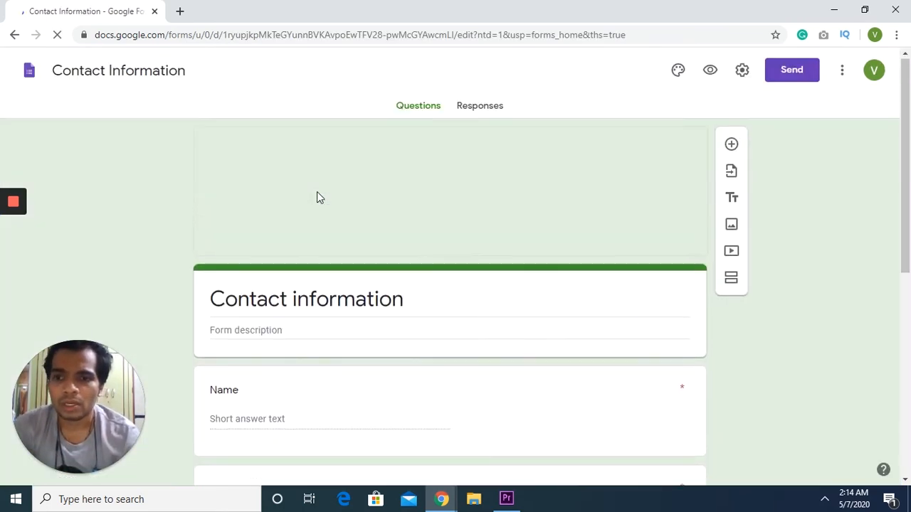
pyautogui.click(246, 293)
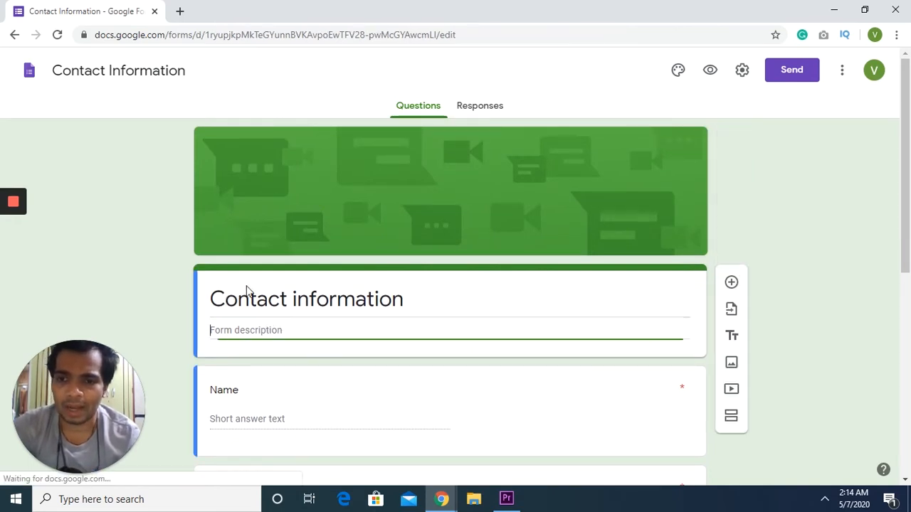
pyautogui.tripleClick(282, 305)
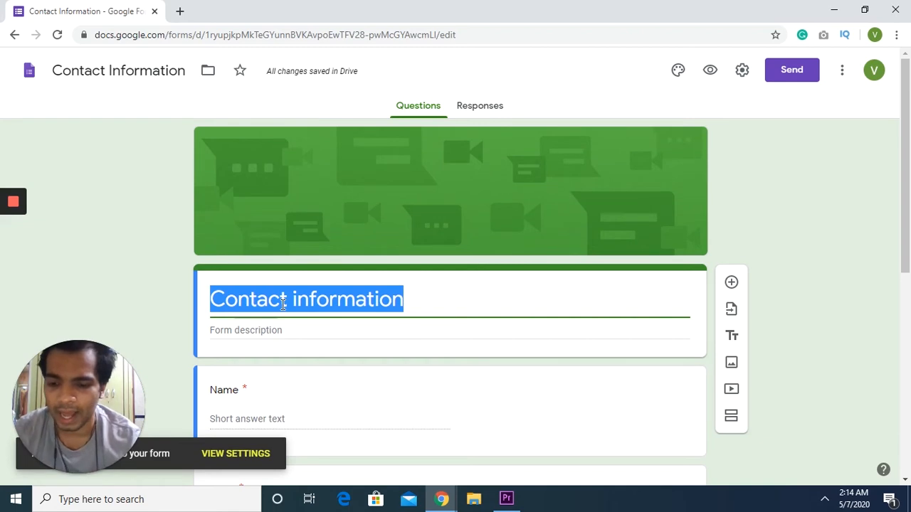
pyautogui.write('Ask y')
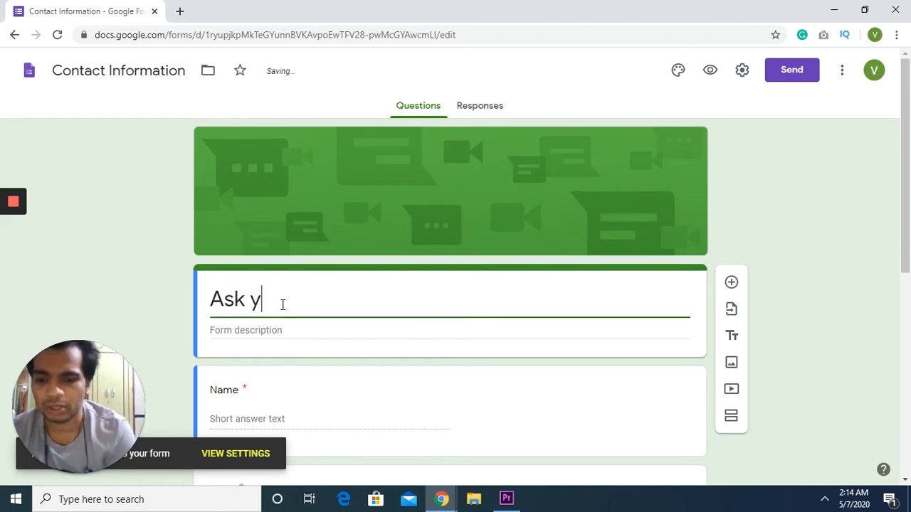
pyautogui.write('ur')
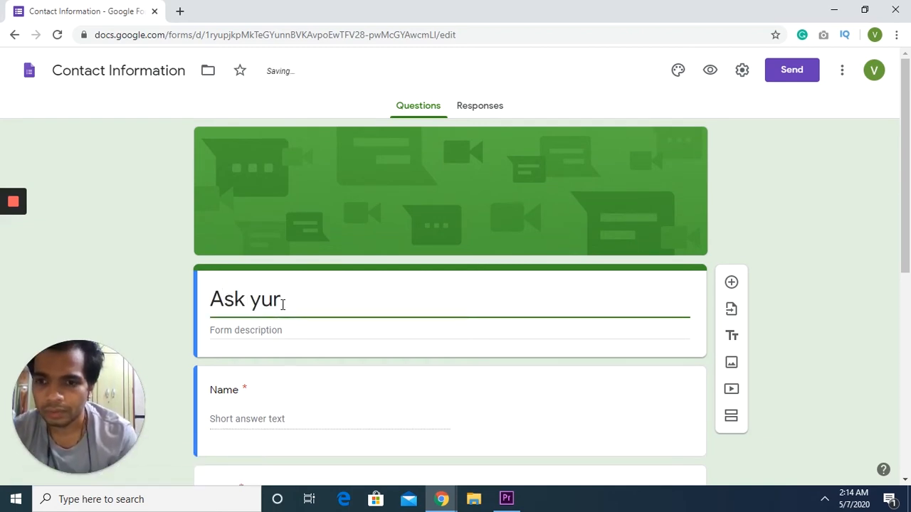
pyautogui.press('BackSpace')
pyautogui.press('BackSpace')
pyautogui.write('our qu')
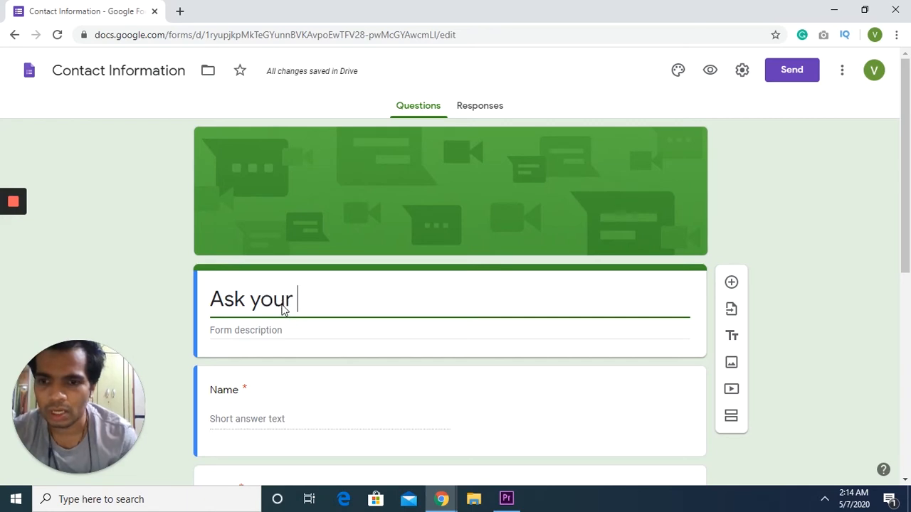
pyautogui.write('ery')
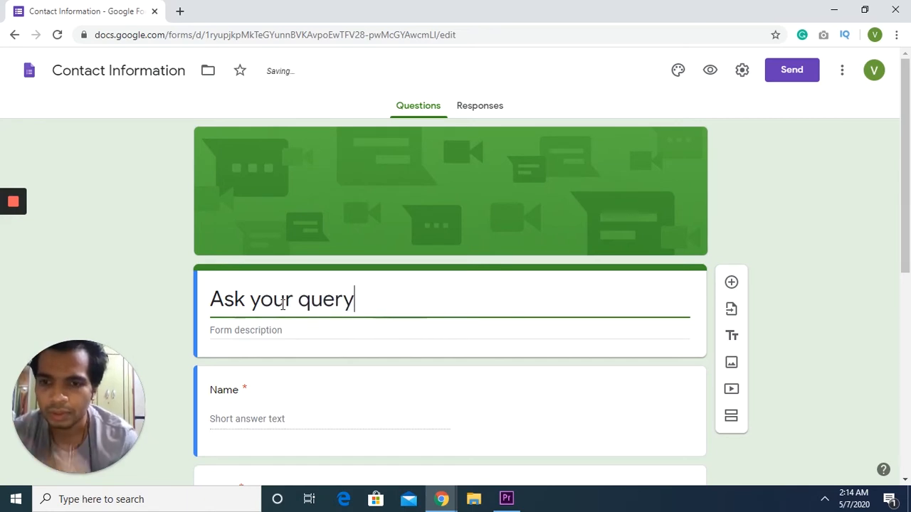
# Rename the Address question to 'Query'.
pyautogui.scroll(-2, 282, 304)
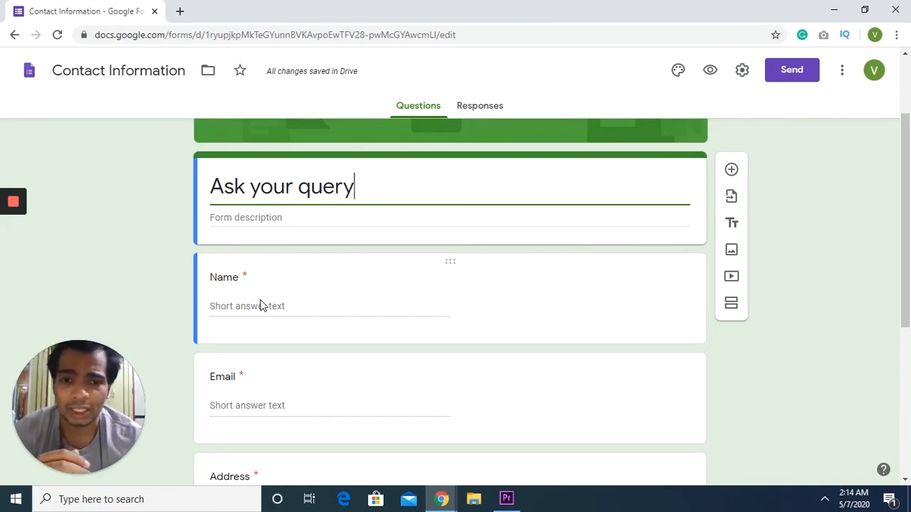
pyautogui.scroll(-1, 280, 329)
pyautogui.scroll(1, 281, 306)
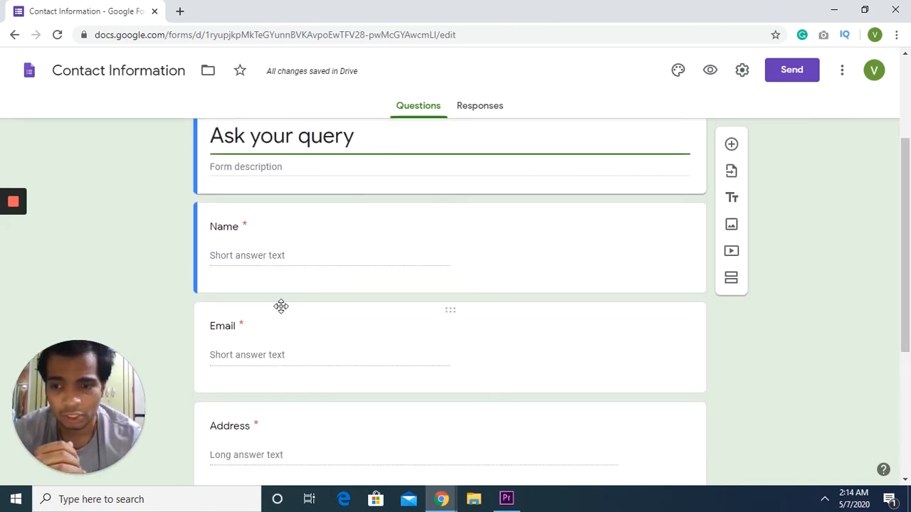
pyautogui.scroll(-2, 285, 305)
pyautogui.doubleClick(236, 335)
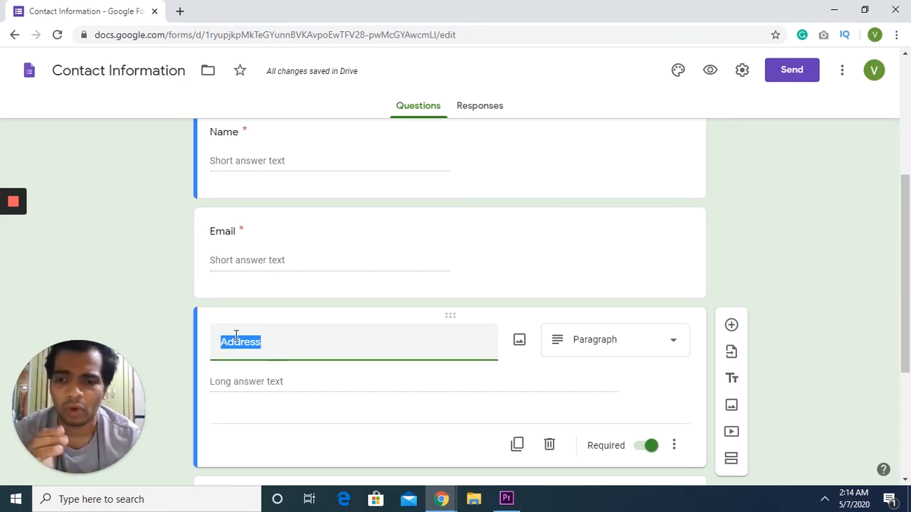
pyautogui.scroll(-1, 235, 335)
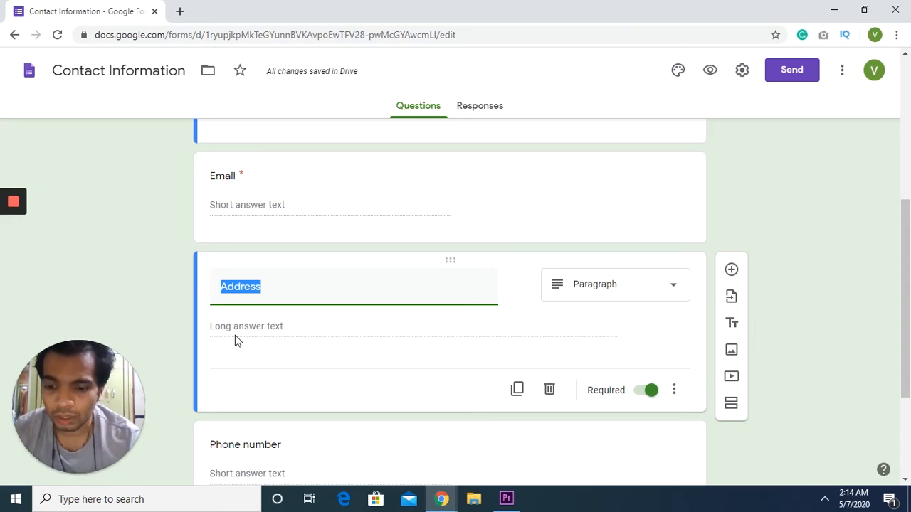
pyautogui.write('Query')
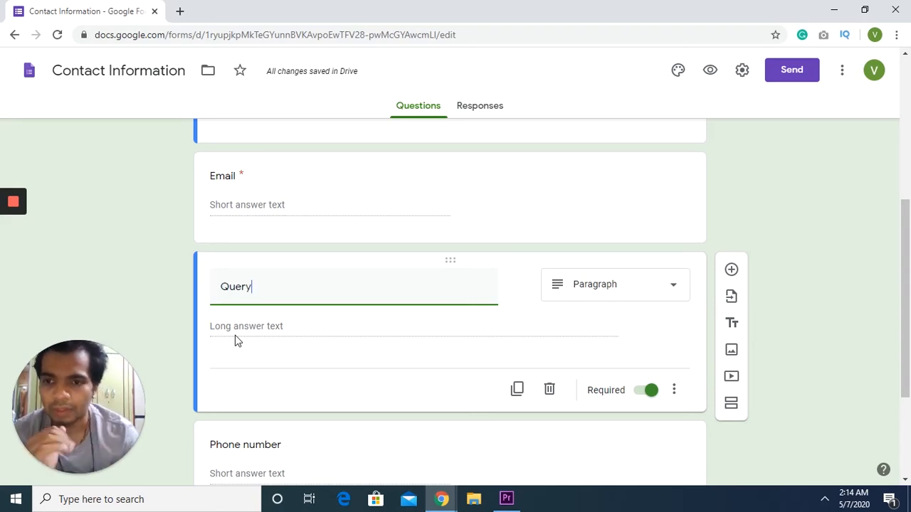
pyautogui.scroll(-2, 234, 335)
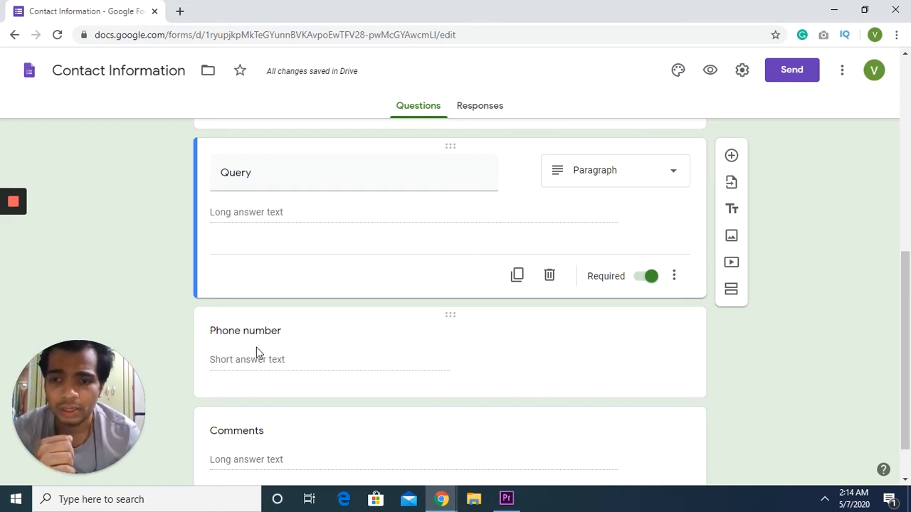
# Delete the Phone number question, leaving it optional after briefly toggling Required.
pyautogui.click(257, 351)
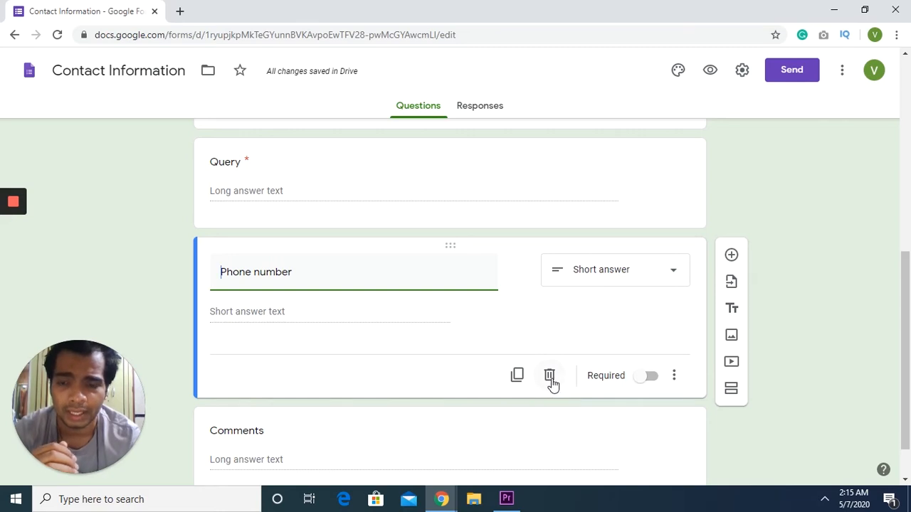
pyautogui.click(648, 377)
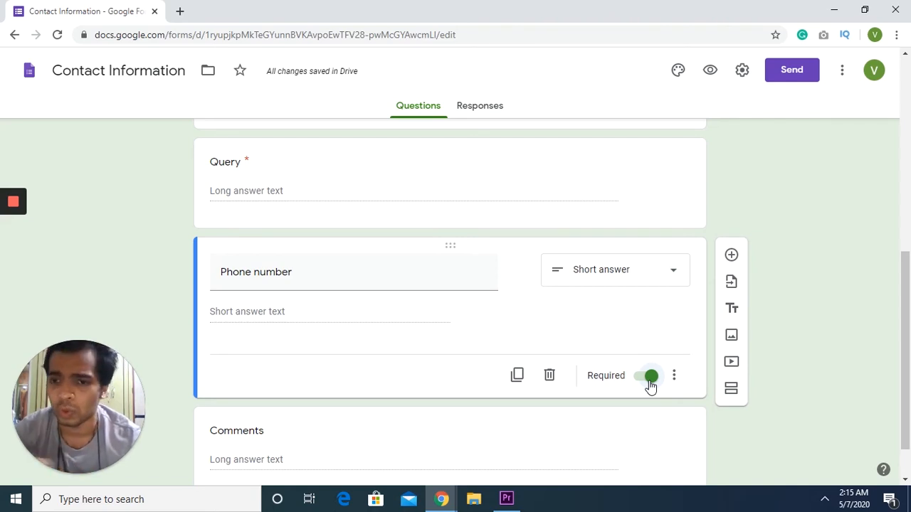
pyautogui.click(649, 378)
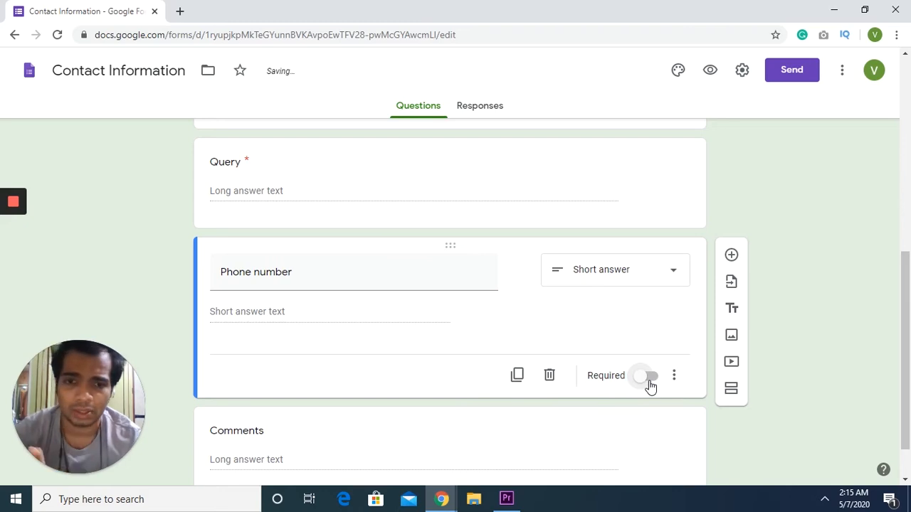
pyautogui.scroll(-1, 650, 387)
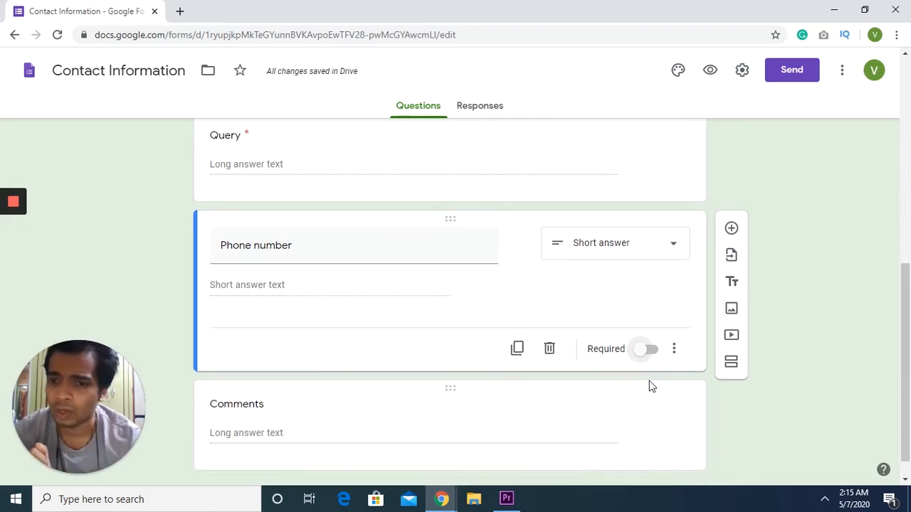
pyautogui.click(549, 348)
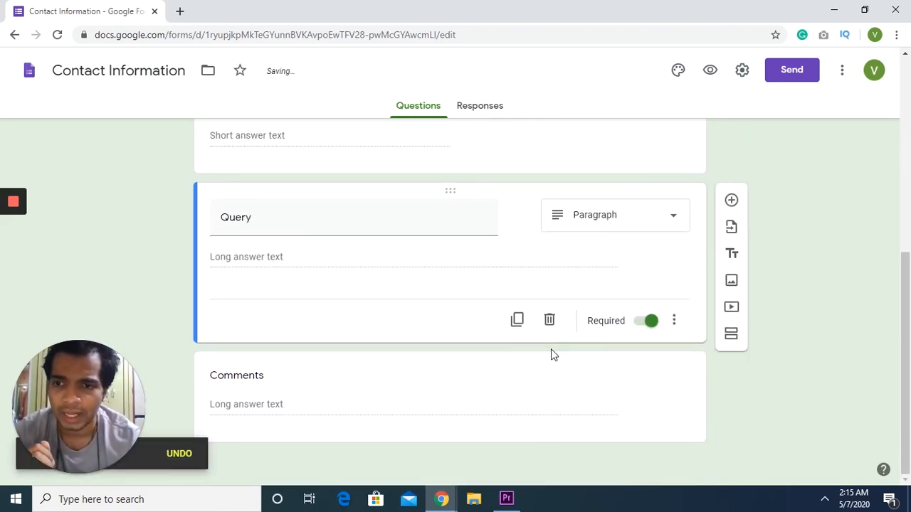
# Delete the Comments question and view the Responses tab, showing 0 responses.
pyautogui.click(512, 397)
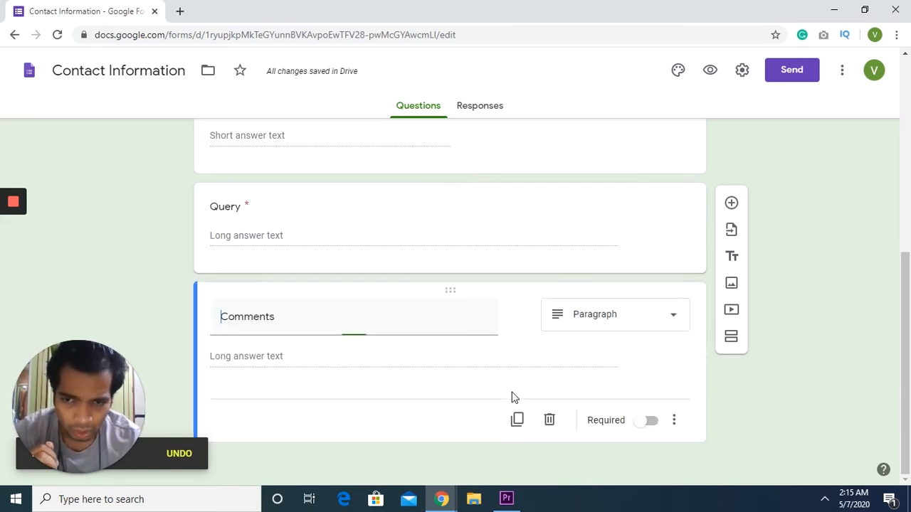
pyautogui.click(549, 420)
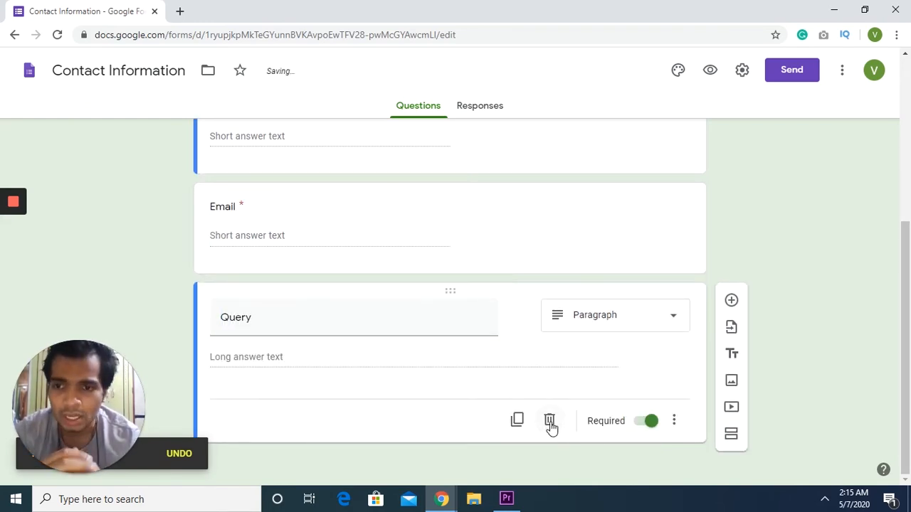
pyautogui.scroll(2, 396, 194)
pyautogui.scroll(2, 397, 193)
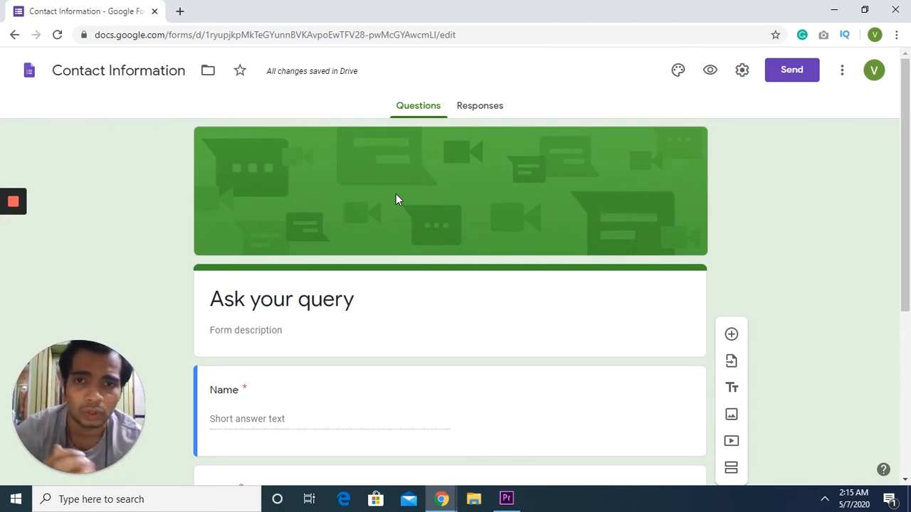
pyautogui.click(470, 108)
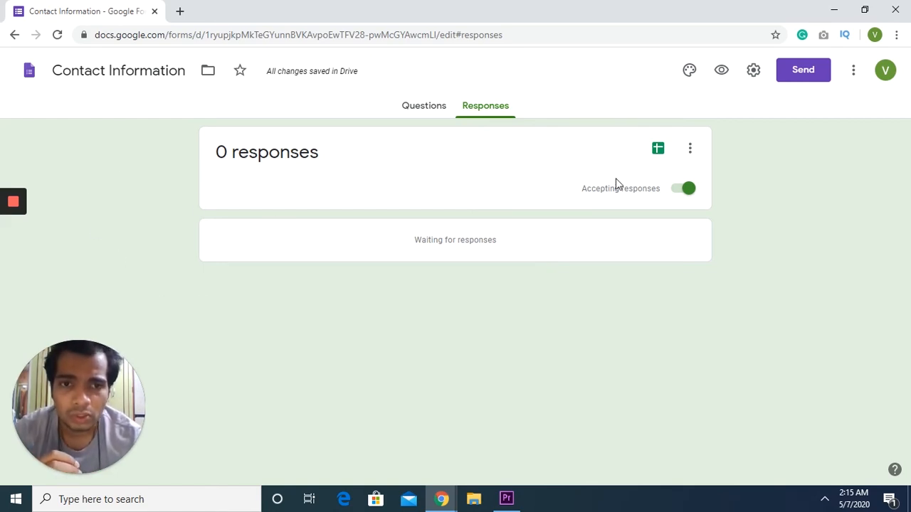
# Bring up the response destination dialog via the Sheets icon on the Responses tab.
pyautogui.click(658, 152)
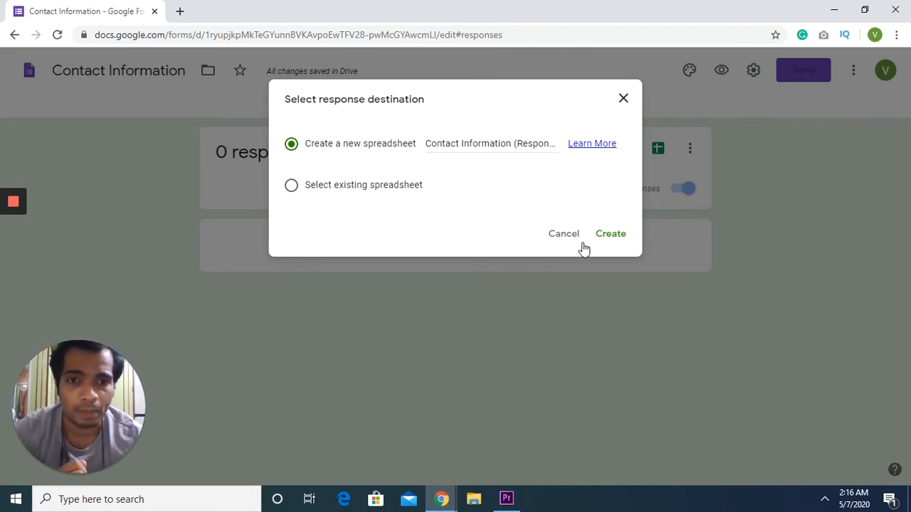
# Create the Contact Information (Responses) sheet, review its Timestamp, Name, Email, Query columns, return to form.
pyautogui.click(609, 242)
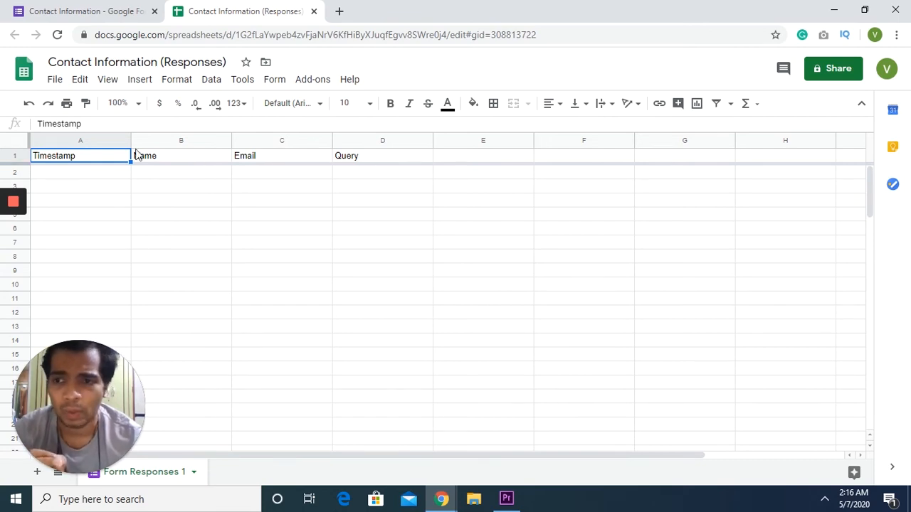
pyautogui.click(190, 175)
pyautogui.moveTo(210, 227); pyautogui.dragTo(297, 243)
pyautogui.click(99, 177)
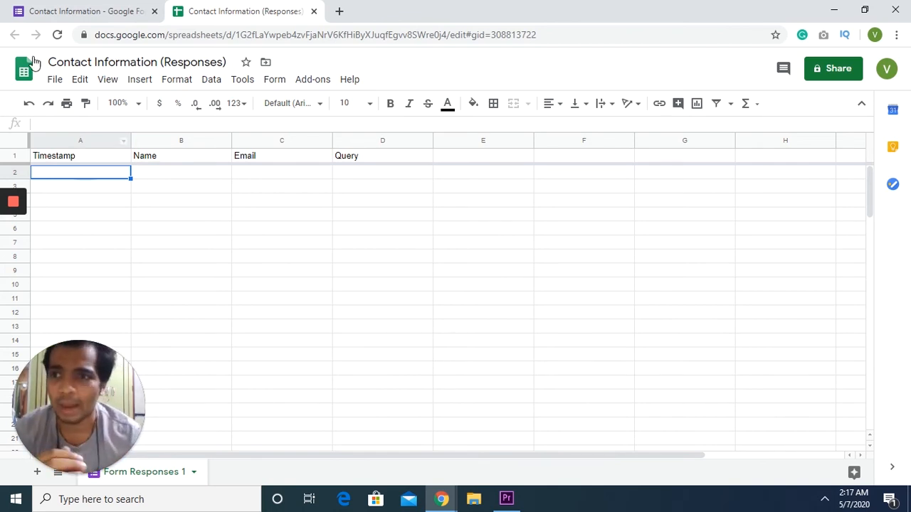
pyautogui.click(58, 13)
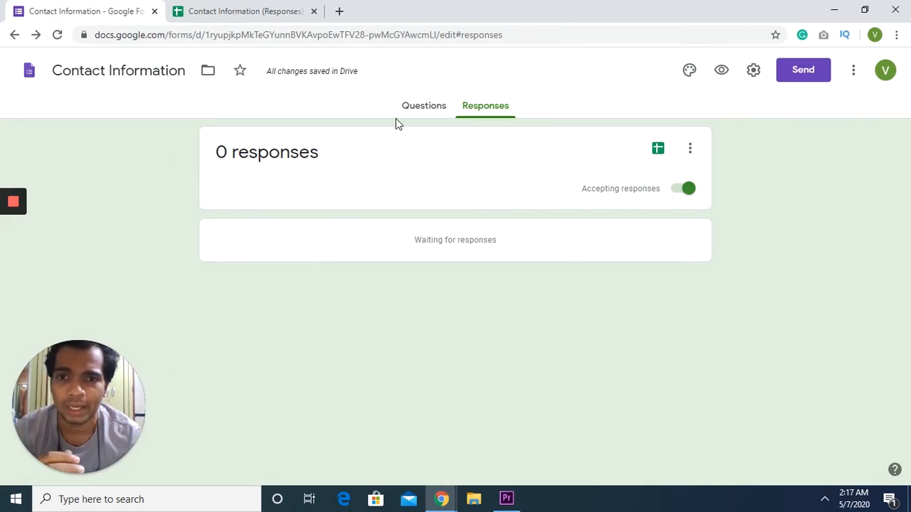
# Copy the form's URL from the Questions tab and open a new incognito window.
pyautogui.click(419, 106)
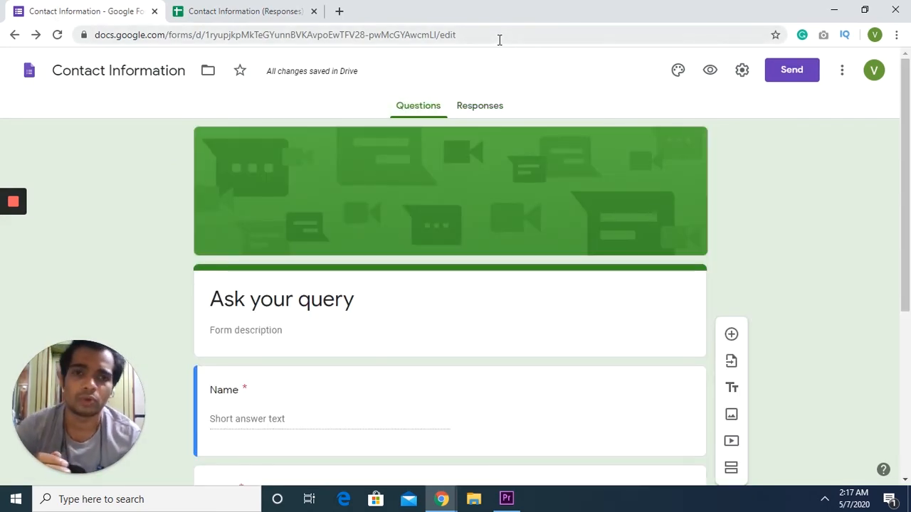
pyautogui.click(499, 35)
pyautogui.hotkey('ctrl', 'c')
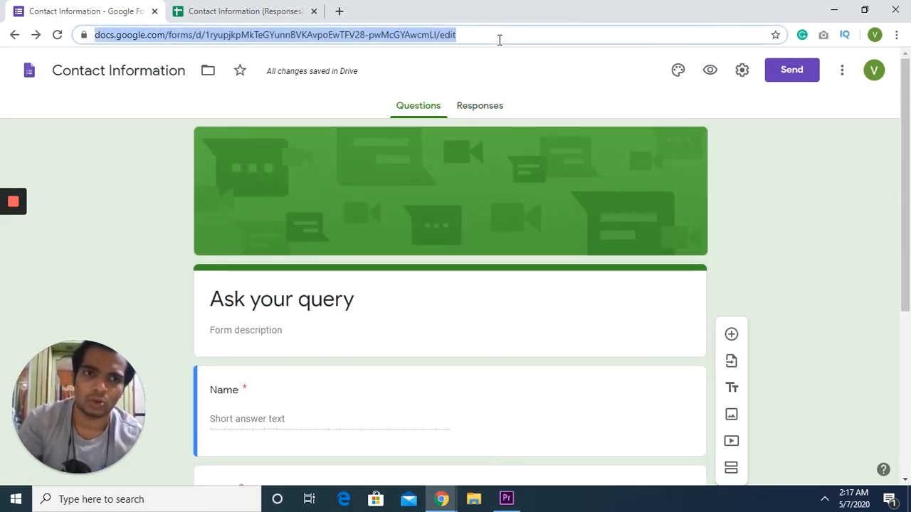
pyautogui.click(895, 35)
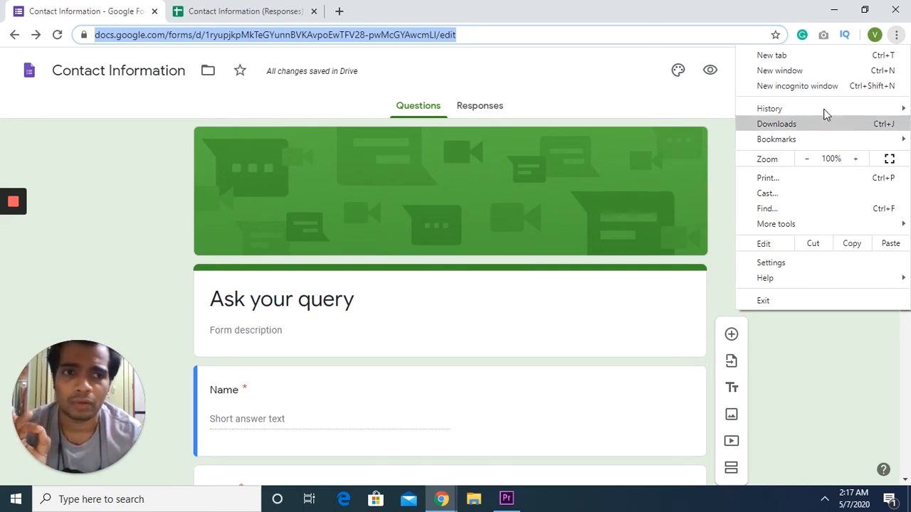
pyautogui.click(814, 92)
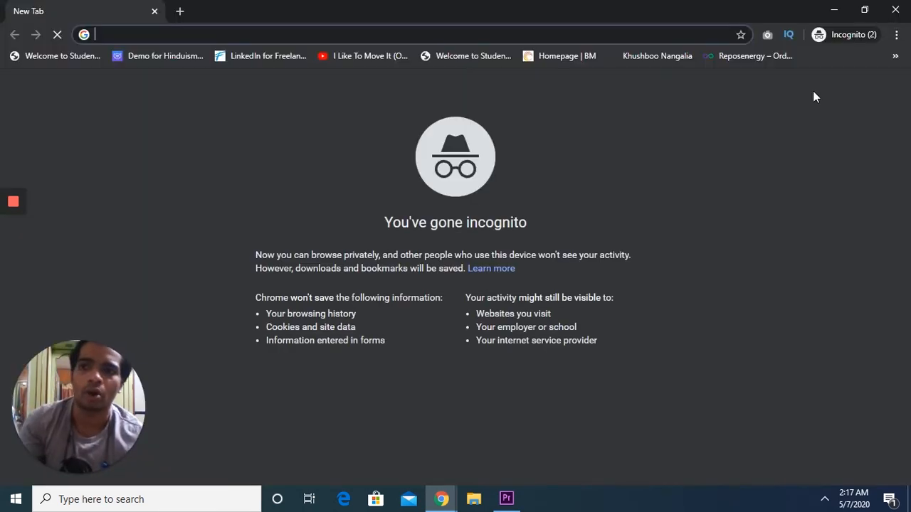
# Load the form URL in incognito, find it requires sign-in, and return to the editor.
pyautogui.hotkey('ctrl', 'v')
pyautogui.press('Return')
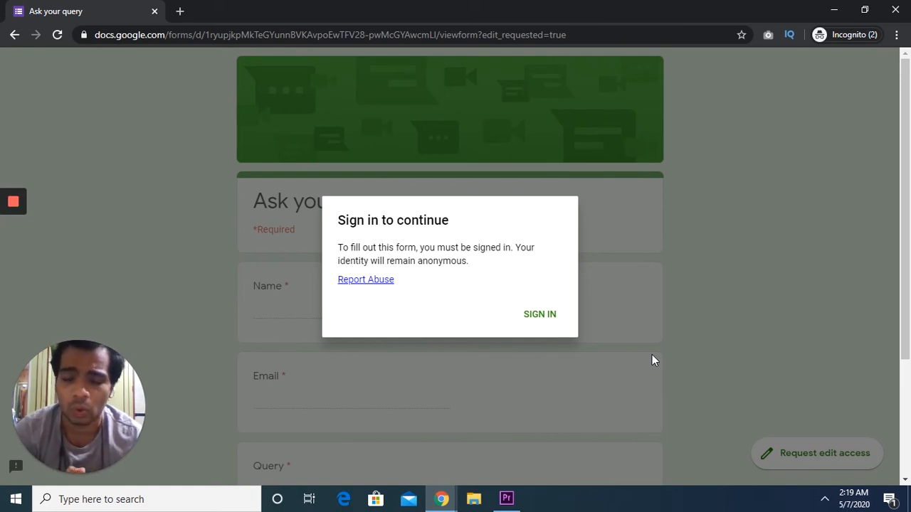
pyautogui.click(441, 498)
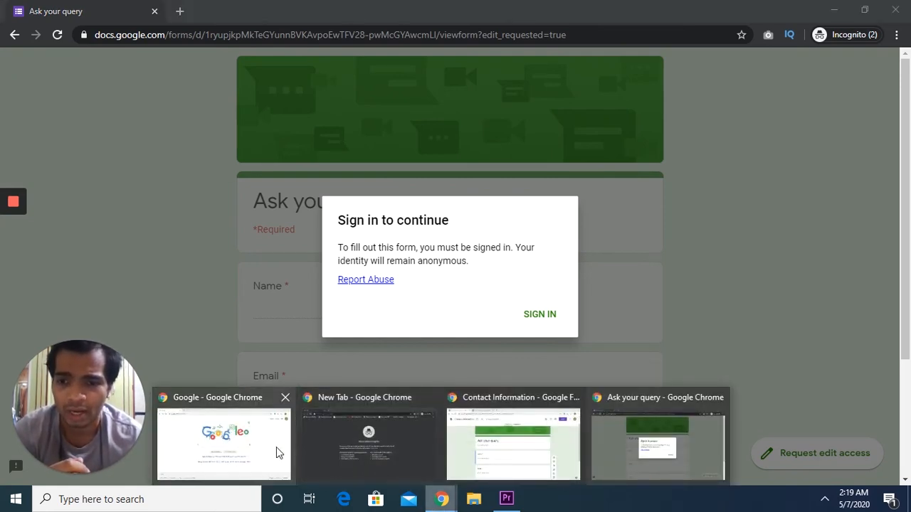
pyautogui.click(507, 439)
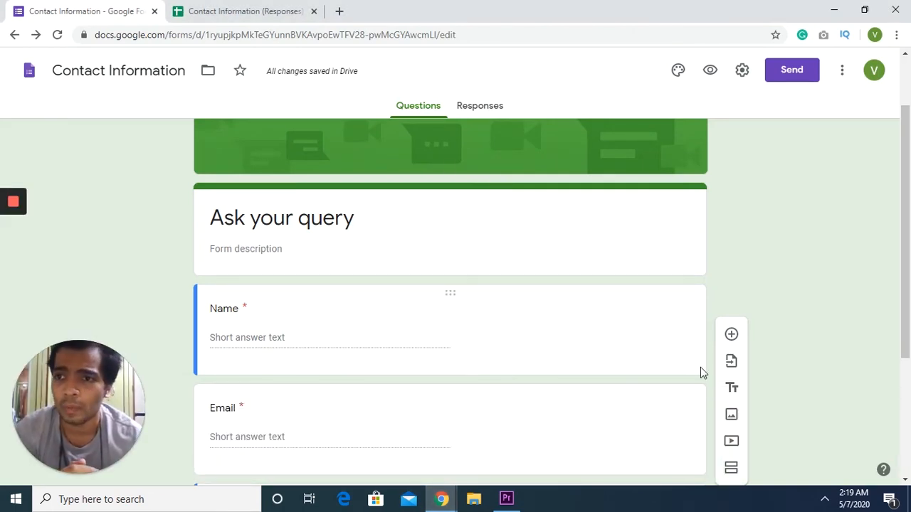
# Turn off 'Limit to 1 response' in the form settings and save.
pyautogui.click(742, 71)
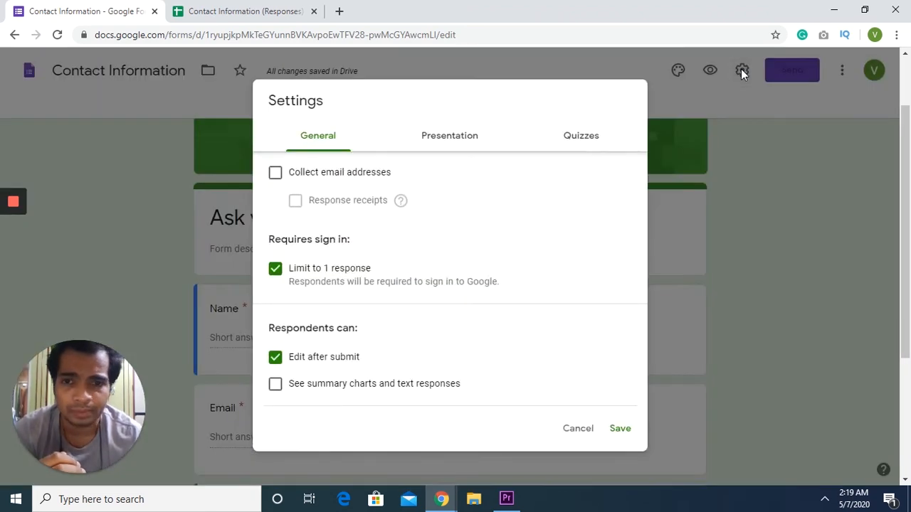
pyautogui.click(275, 274)
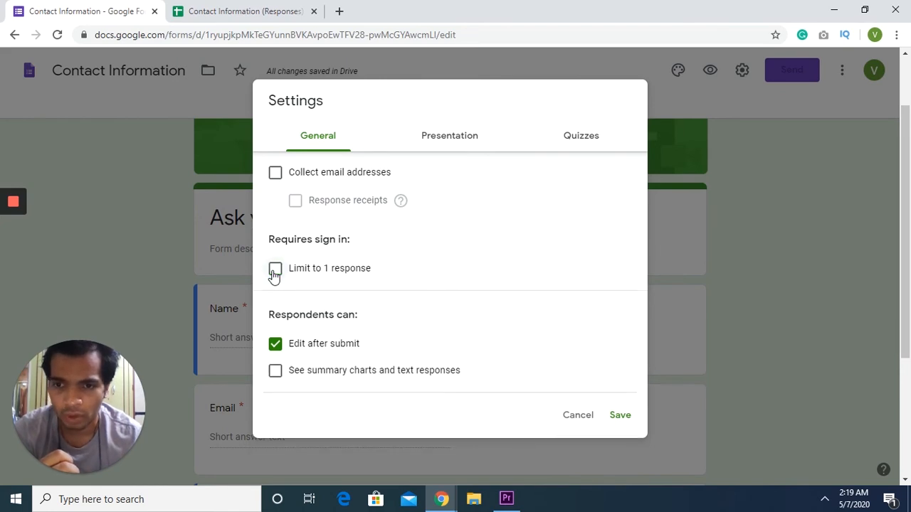
pyautogui.click(612, 414)
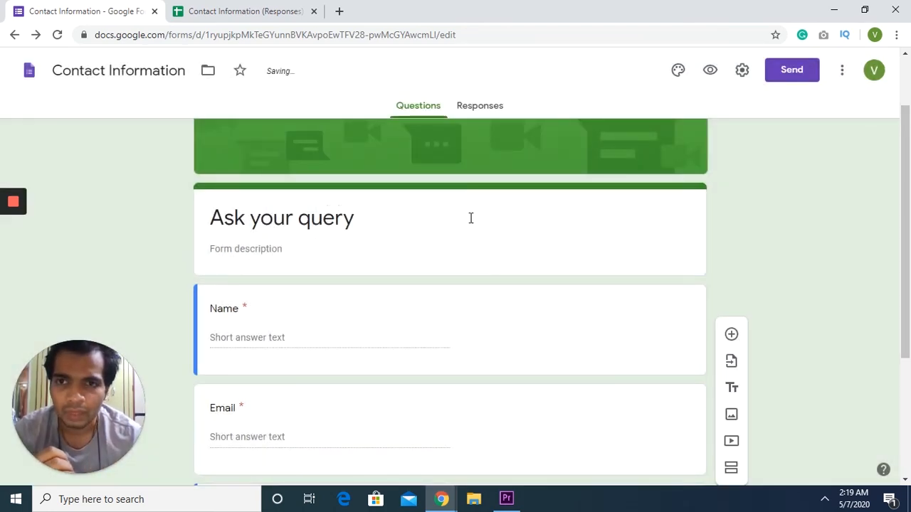
# Reload the form in the incognito window so it opens without sign-in.
pyautogui.click(443, 500)
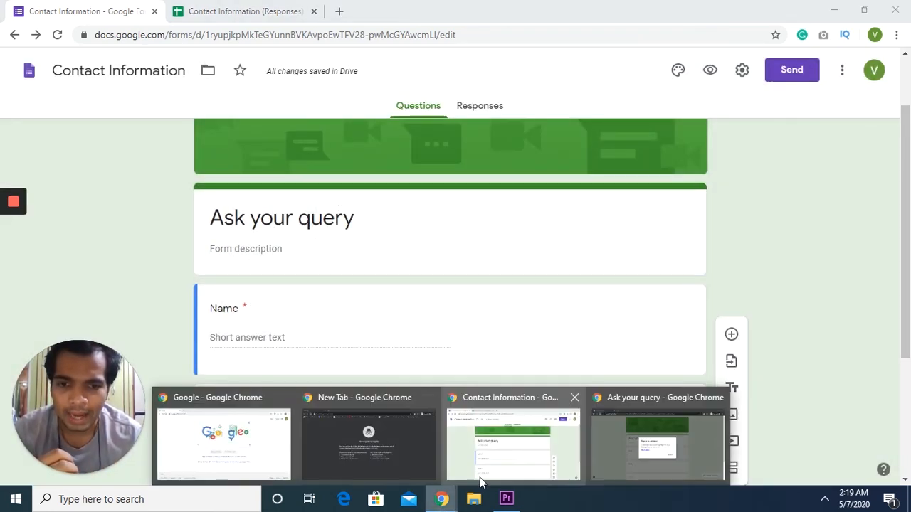
pyautogui.click(490, 477)
pyautogui.click(441, 501)
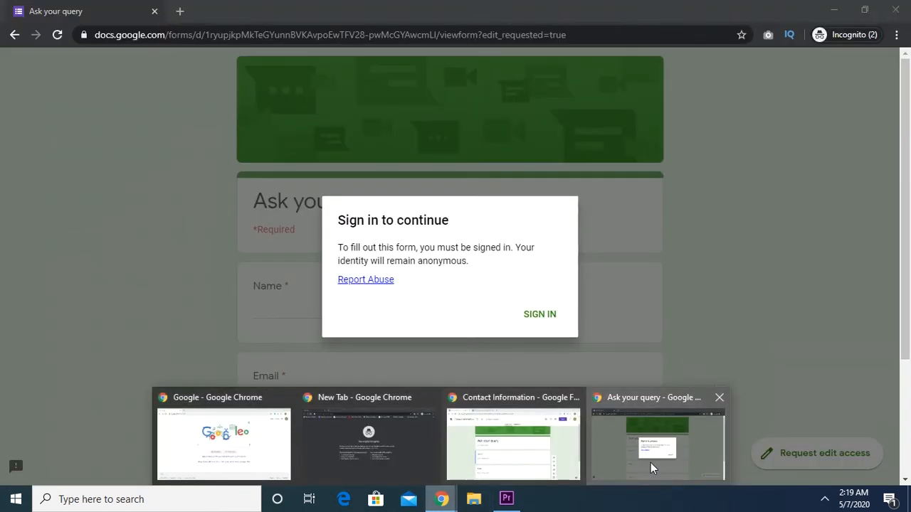
pyautogui.click(651, 463)
pyautogui.click(65, 39)
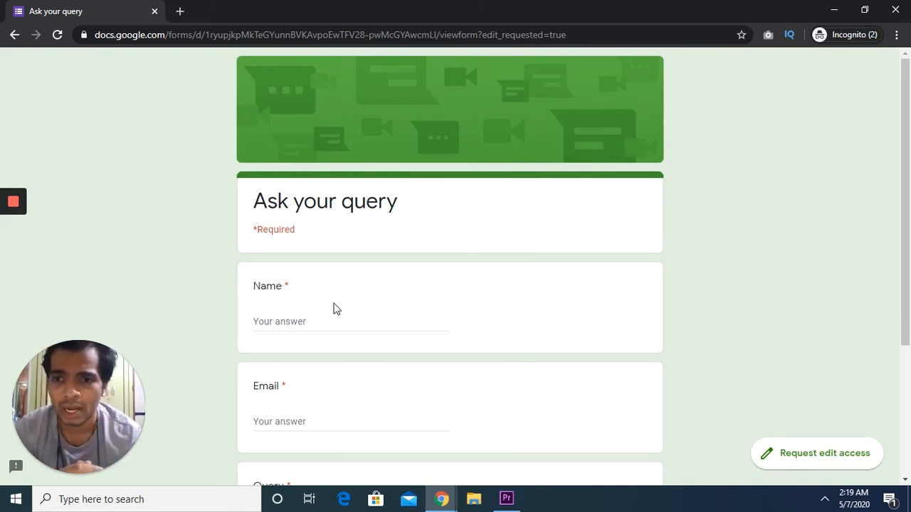
# Submit a test response with a name, an e-mail address and the query 'How to solve e-form'.
pyautogui.scroll(-2, 323, 287)
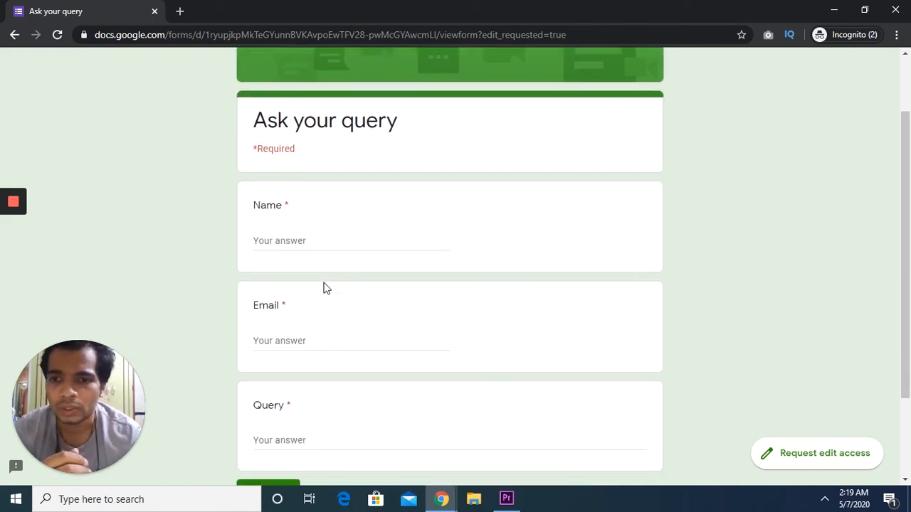
pyautogui.click(319, 242)
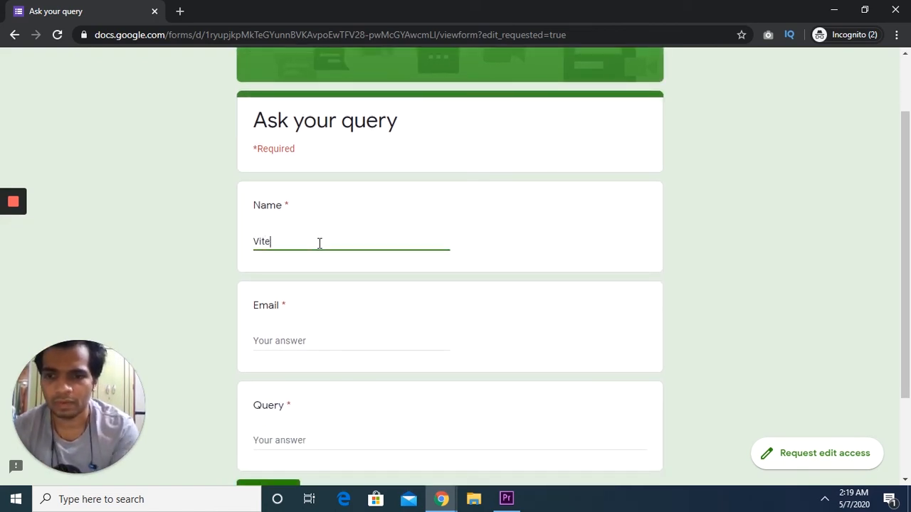
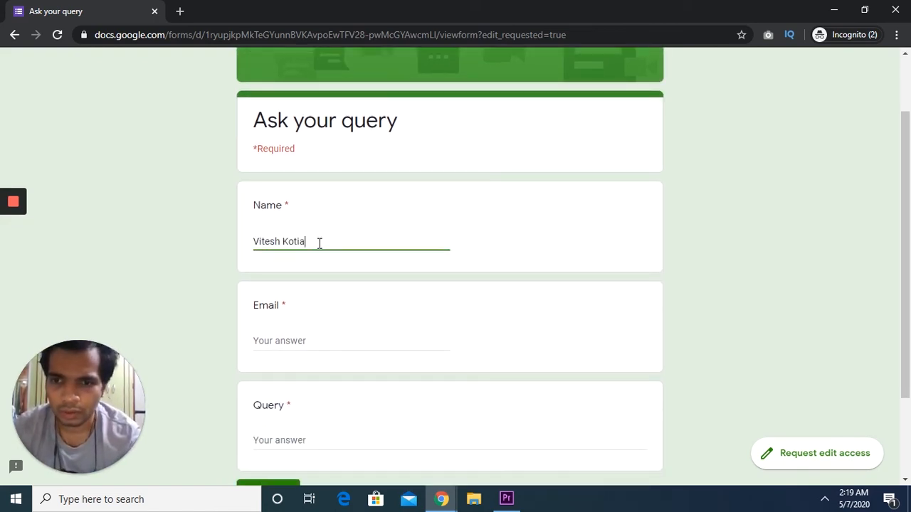
pyautogui.press('Tab')
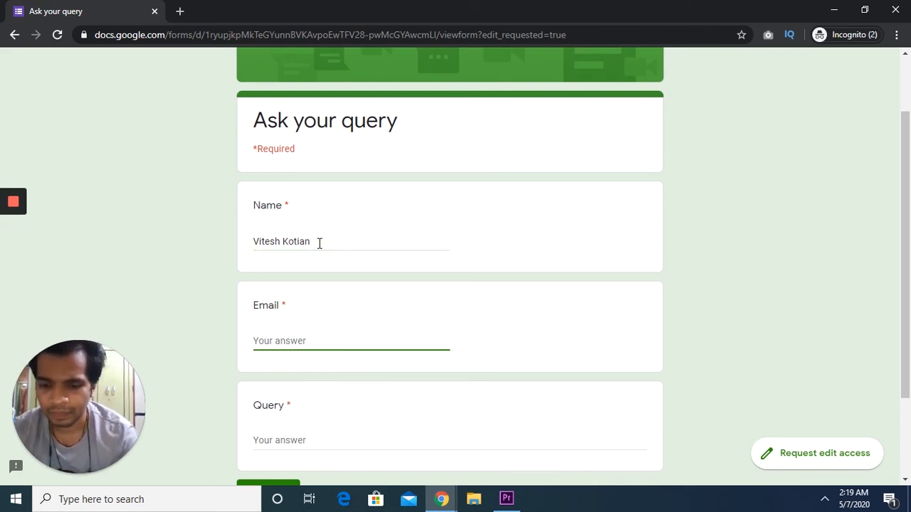
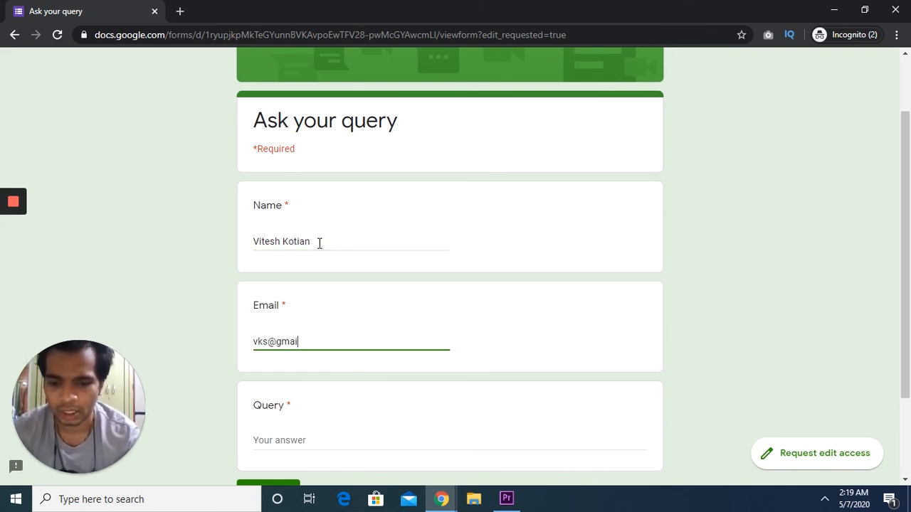
pyautogui.scroll(-2, 320, 243)
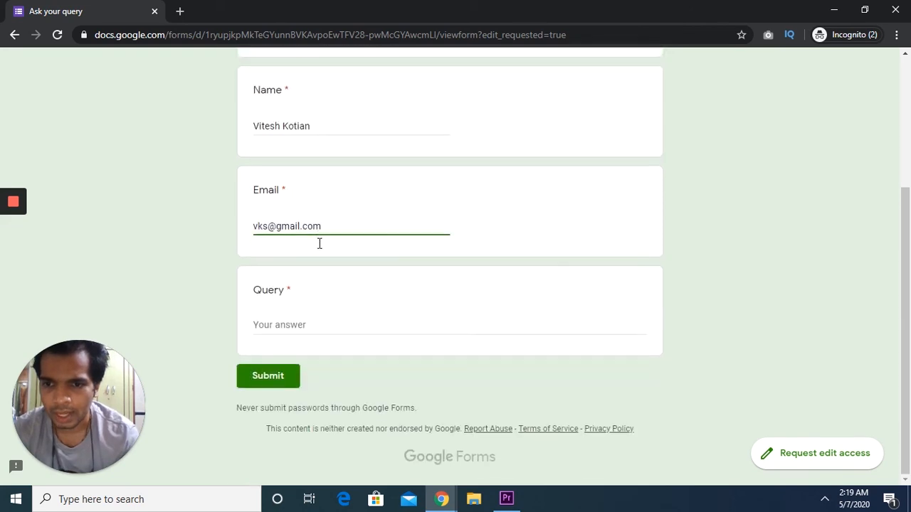
pyautogui.click(288, 327)
pyautogui.write('Ho')
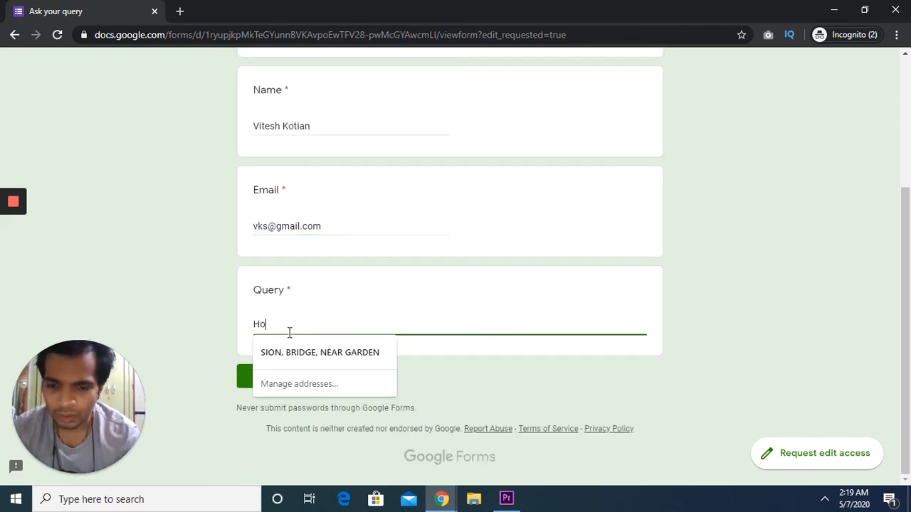
pyautogui.write('w to s')
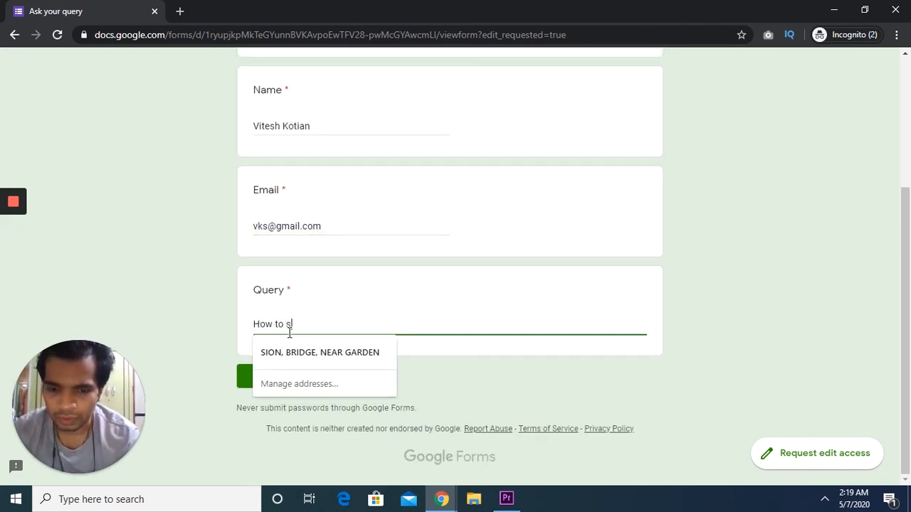
pyautogui.write('olve e-fo')
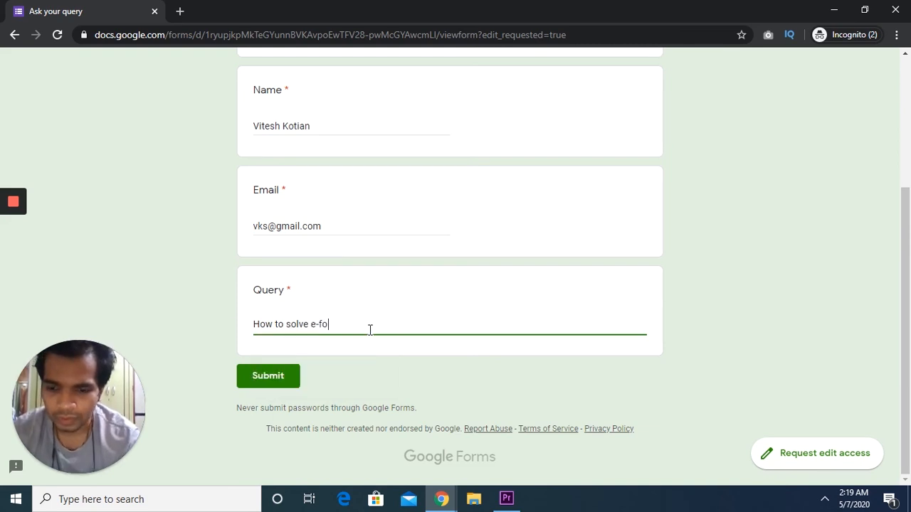
pyautogui.write('rm')
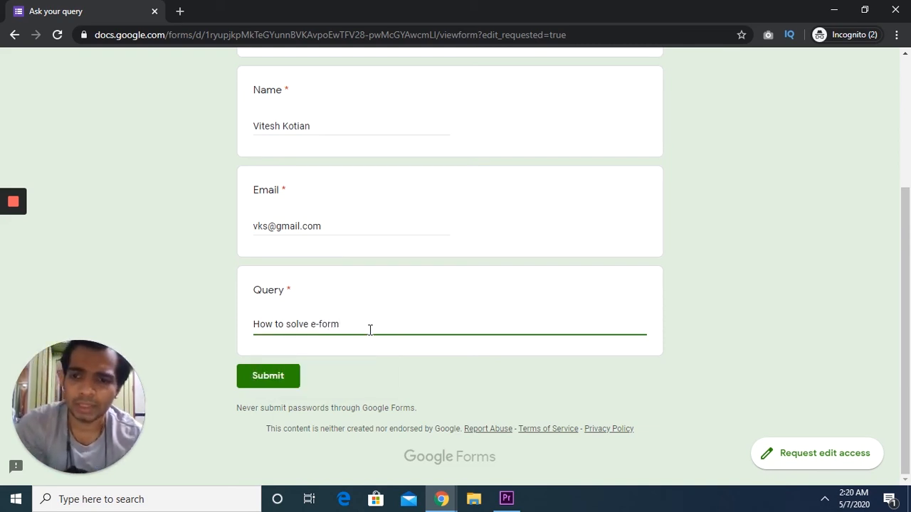
pyautogui.click(275, 391)
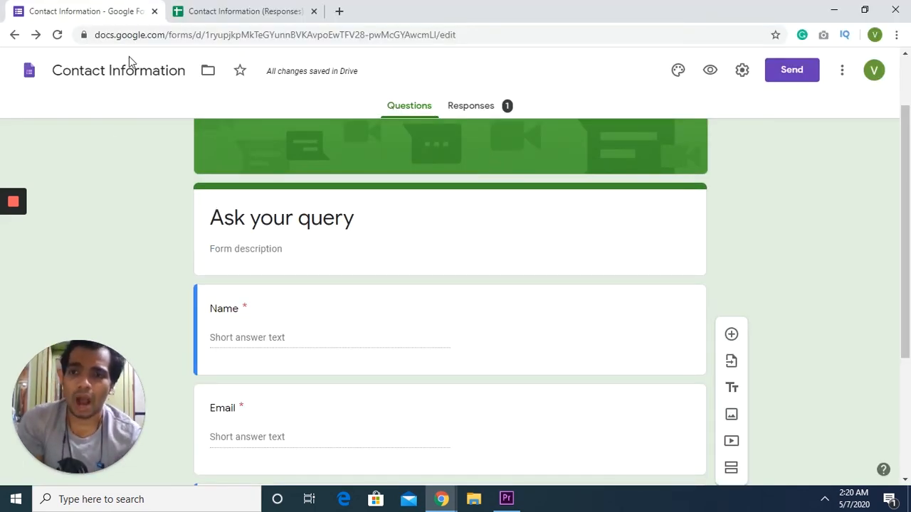
# Switch to the Contact Information (Responses) spreadsheet to view the new test response row.
pyautogui.click(229, 6)
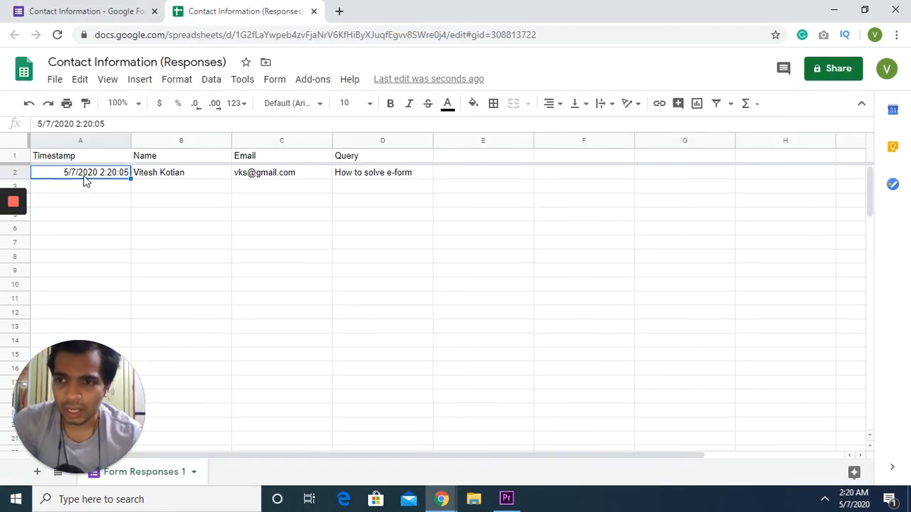